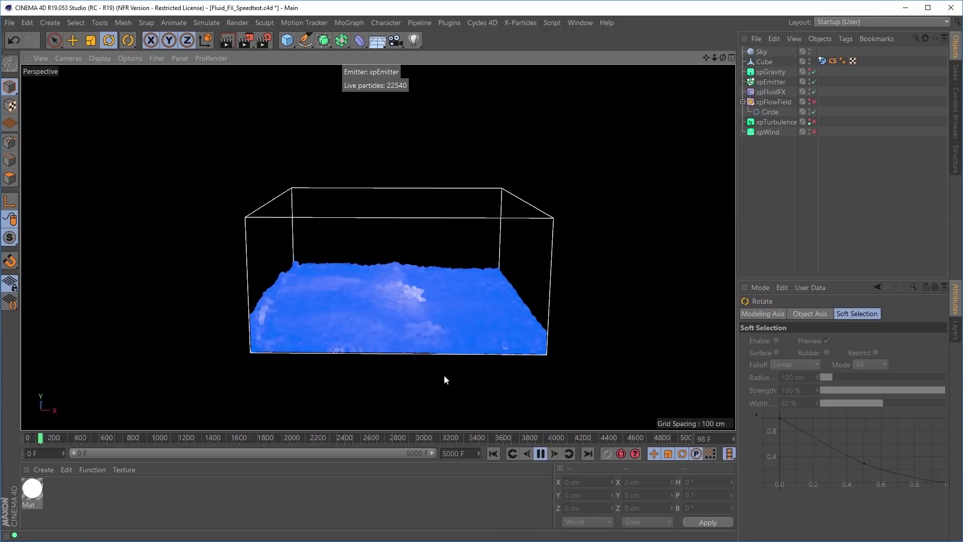
- Rewind the settled water simulation to frame 0 and display the disabled xpTurbulence modifier's settings
left_click_drag(444, 321, 470, 304, "alt")
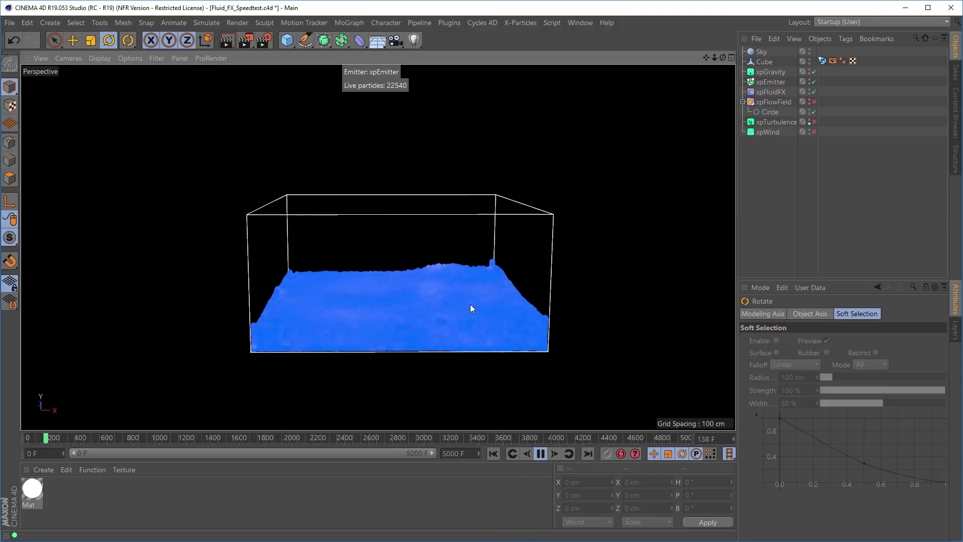
left_click(497, 451)
left_click(784, 122)
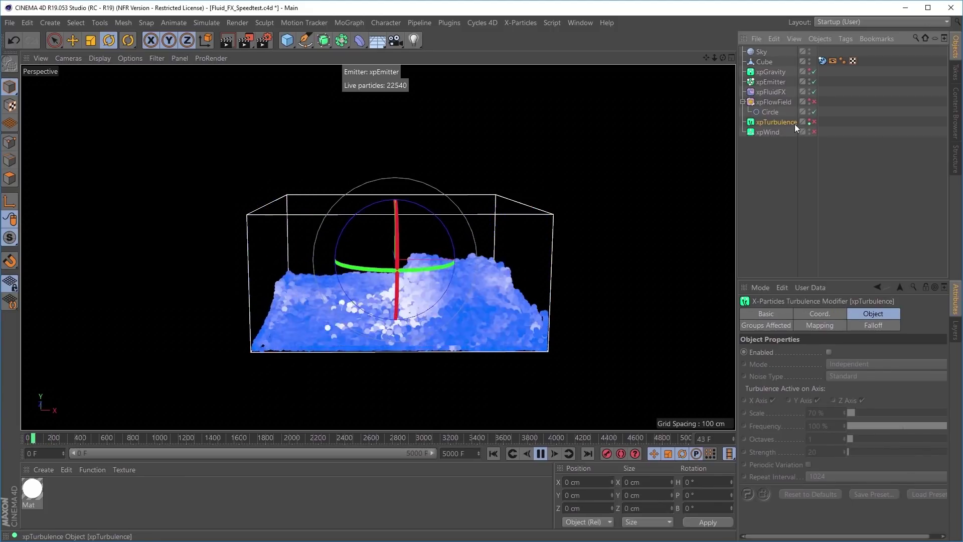
- Preview xpTurbulence churning the water from a high three-quarter view, then disable it and select xpWind
left_click(813, 122)
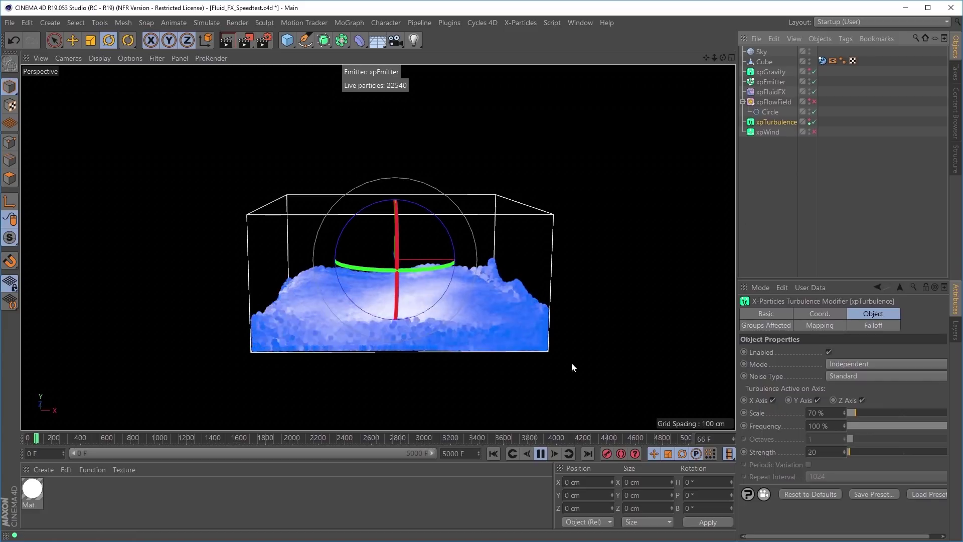
left_click(535, 258)
left_click_drag(534, 257, 443, 278, "alt")
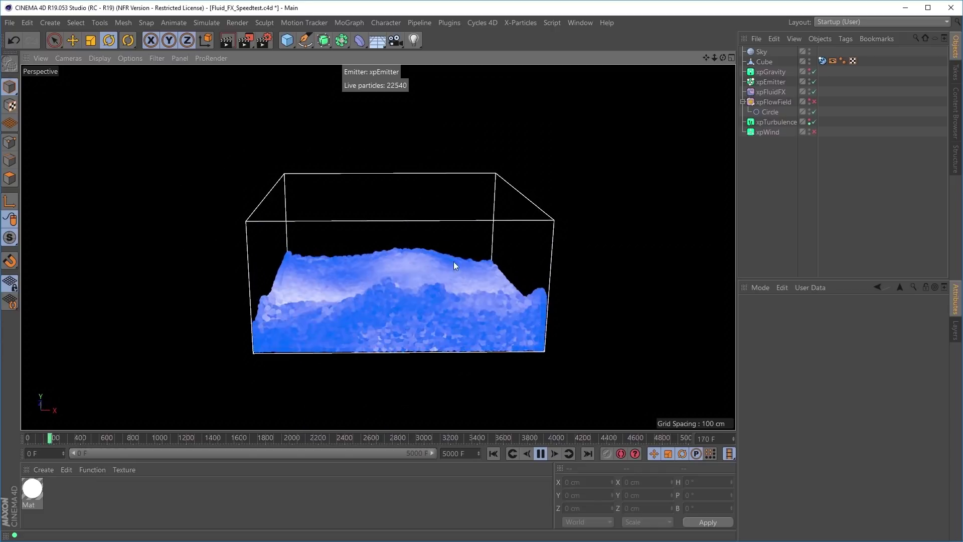
left_click(814, 121)
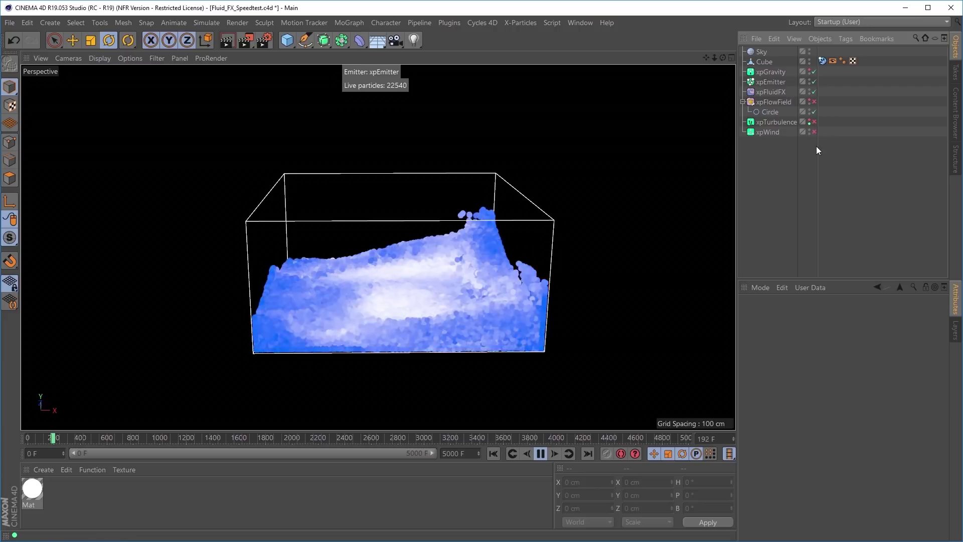
left_click(772, 132)
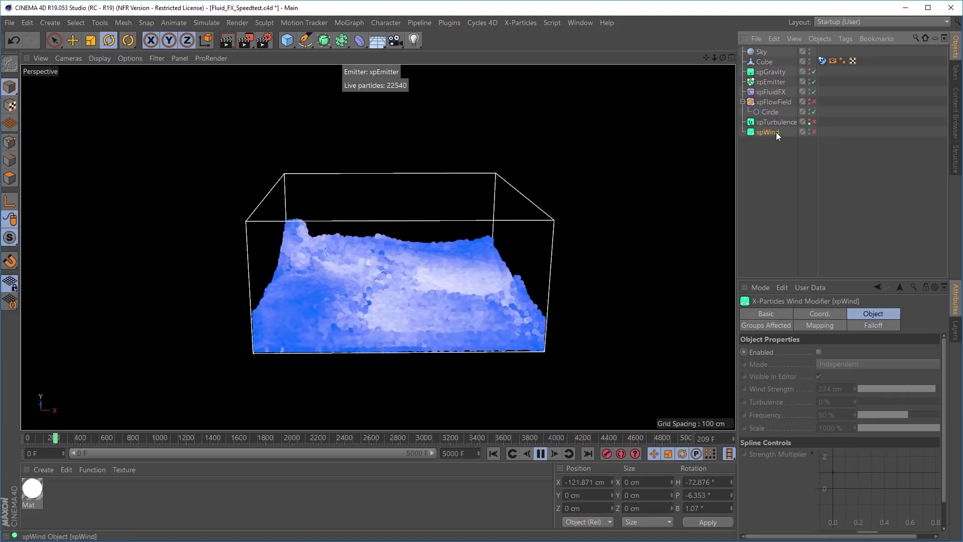
- Enable xpWind and rotate it to blow across the tank, then disable it and select xpFlowField
left_click(814, 132)
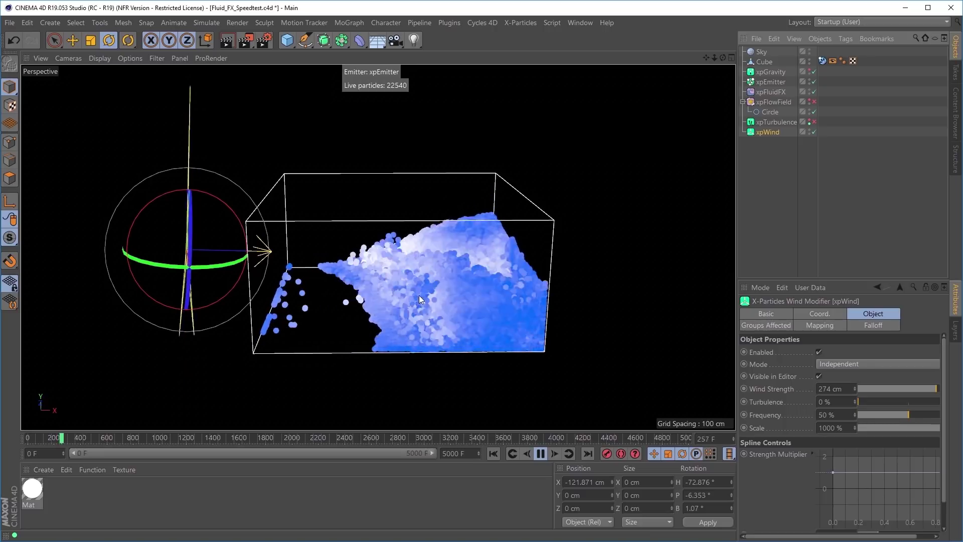
left_click_drag(208, 269, 109, 270)
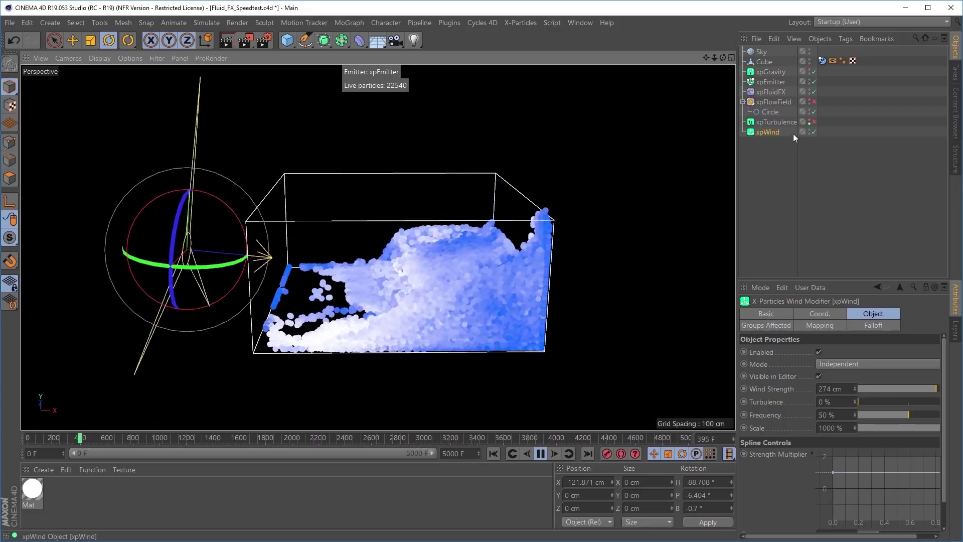
left_click(813, 132)
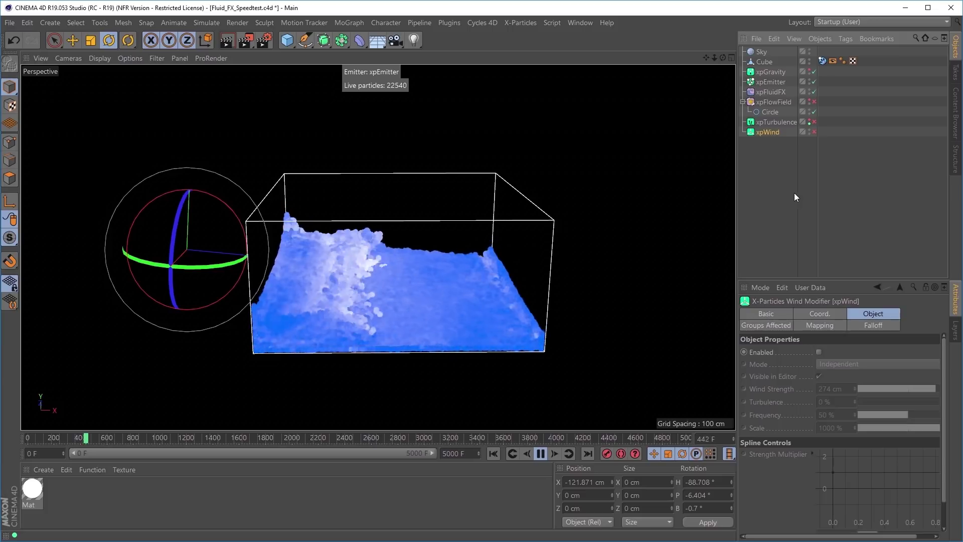
left_click(774, 101)
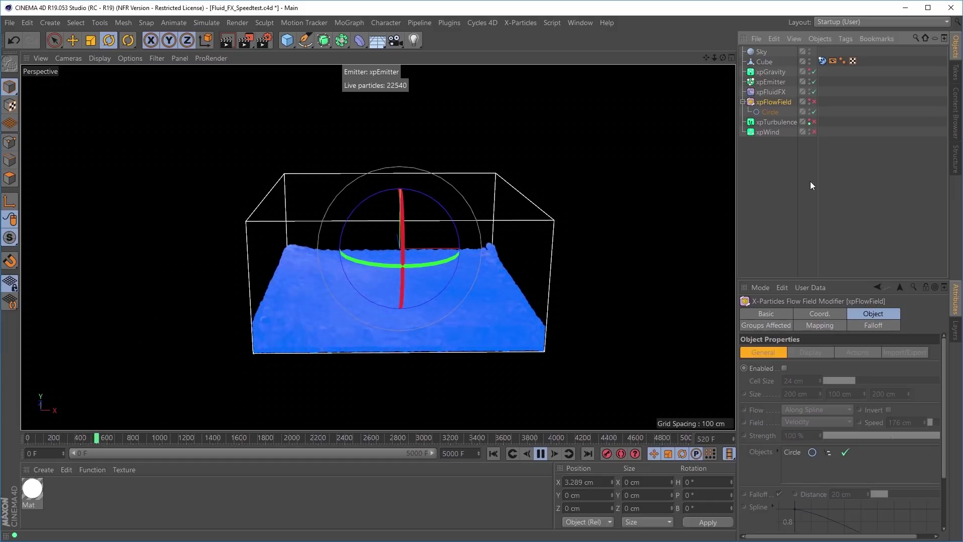
- Enable xpFlowField and view the swirling water from a high top-down angle
left_click(813, 102)
left_click(778, 171)
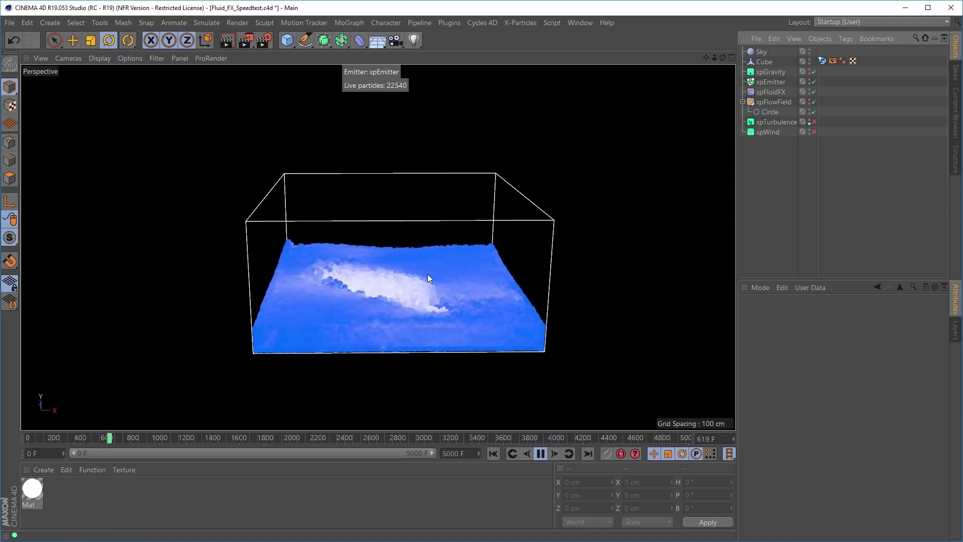
left_click_drag(435, 278, 425, 319, "alt")
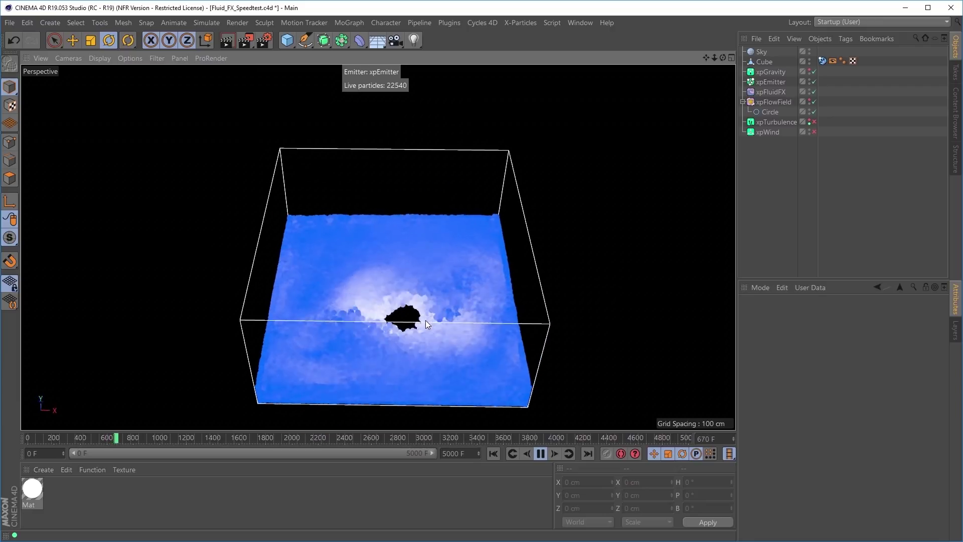
- Move the flow field's Circle spline off-centre along X to −29.162 cm
left_click(769, 112)
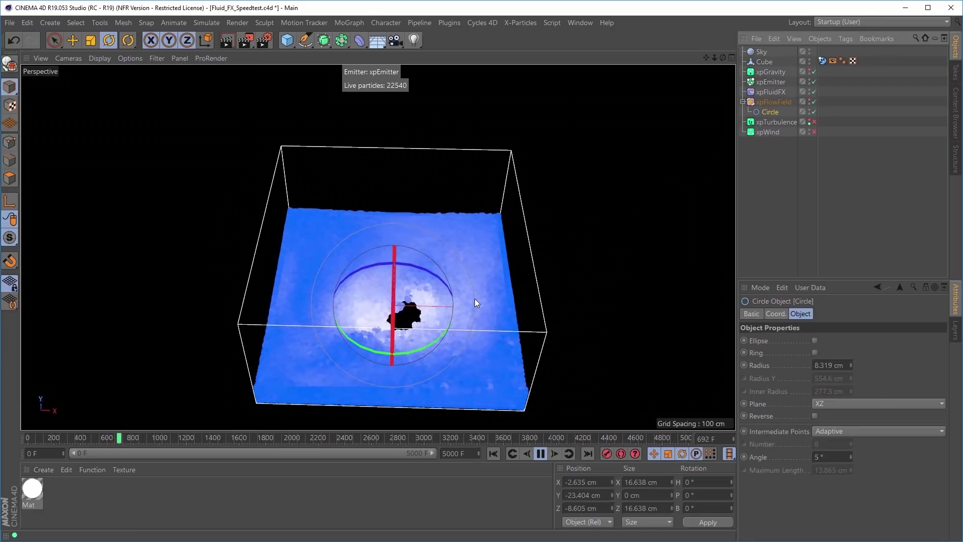
key("e")
left_click_drag(490, 304, 442, 326)
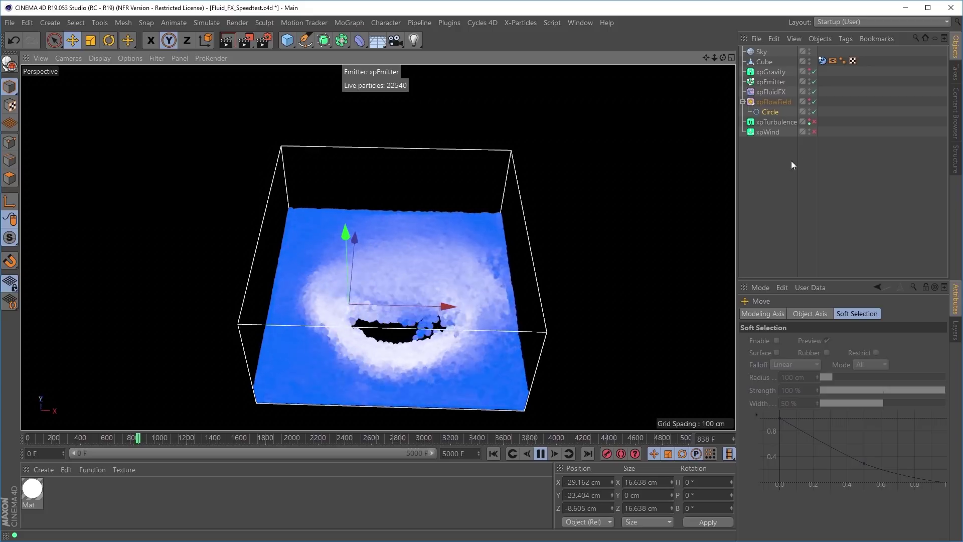
- Re-enable xpTurbulence at Strength 8 and view the rippling swirl from a closer, higher angle
left_click(813, 122)
left_click(782, 122)
left_click_drag(850, 451, 846, 458)
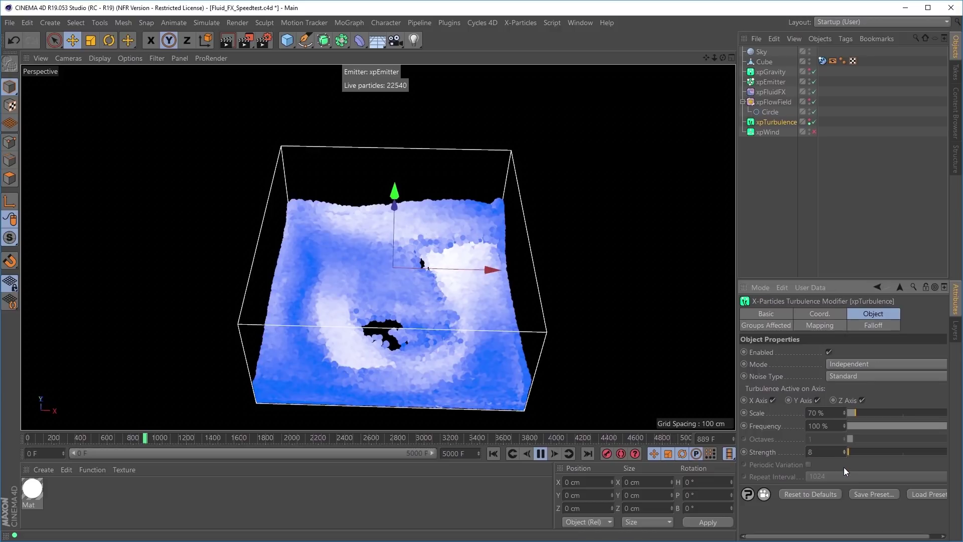
left_click_drag(459, 346, 362, 296, "alt")
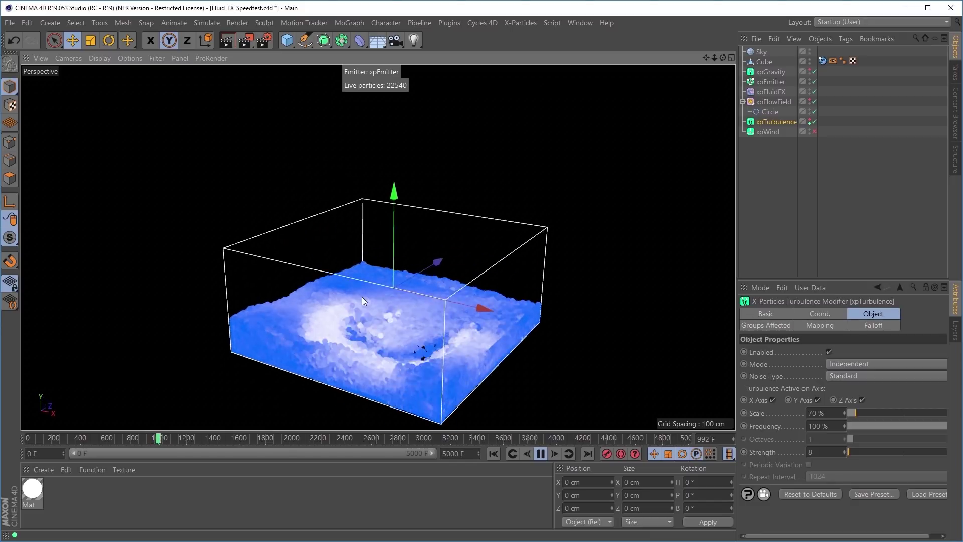
scroll(397, 344, "up", 3)
left_click_drag(424, 332, 427, 354, "alt")
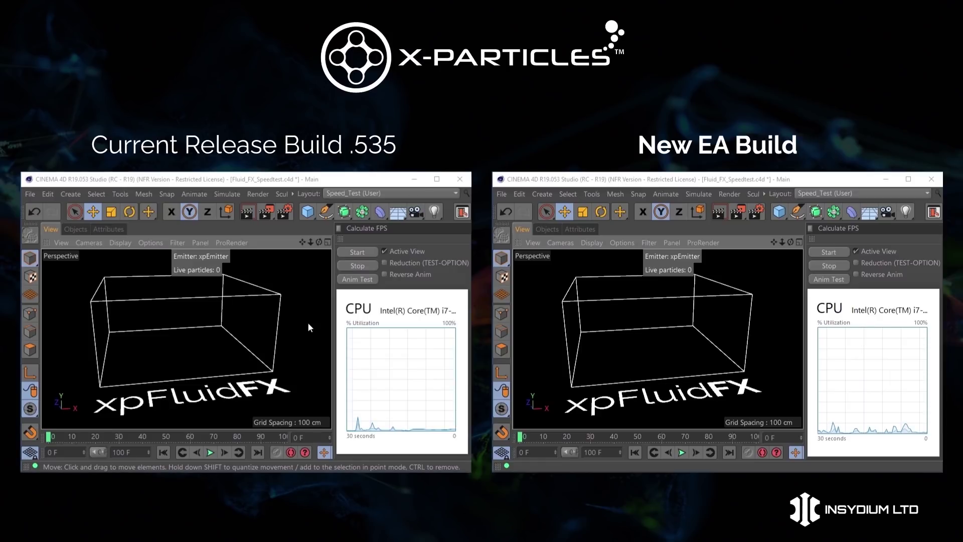
- Run the Calculate FPS test in release build .535 and the new EA build side by side
key("F8")
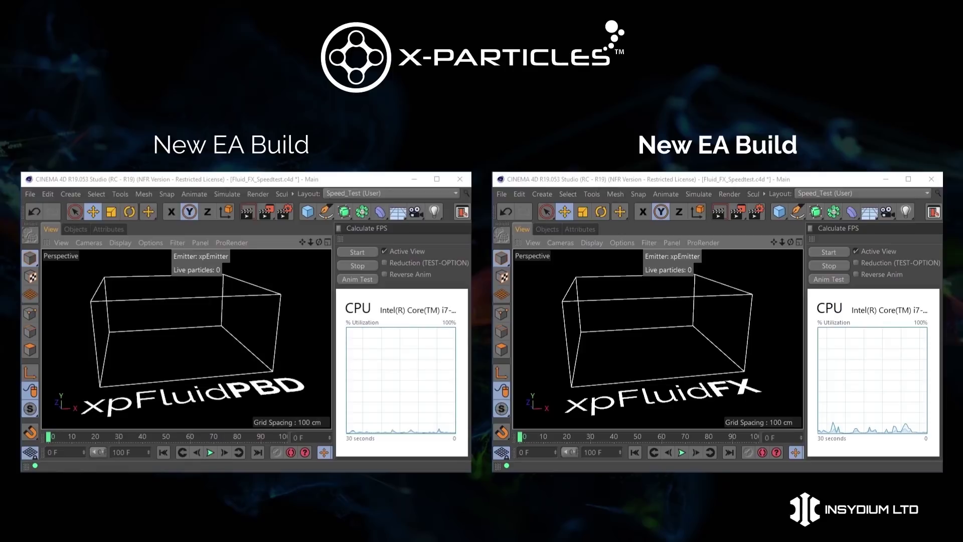
- Play the xpFluidPBD versus xpFluidFX speed comparison on the new EA build
key("F8")
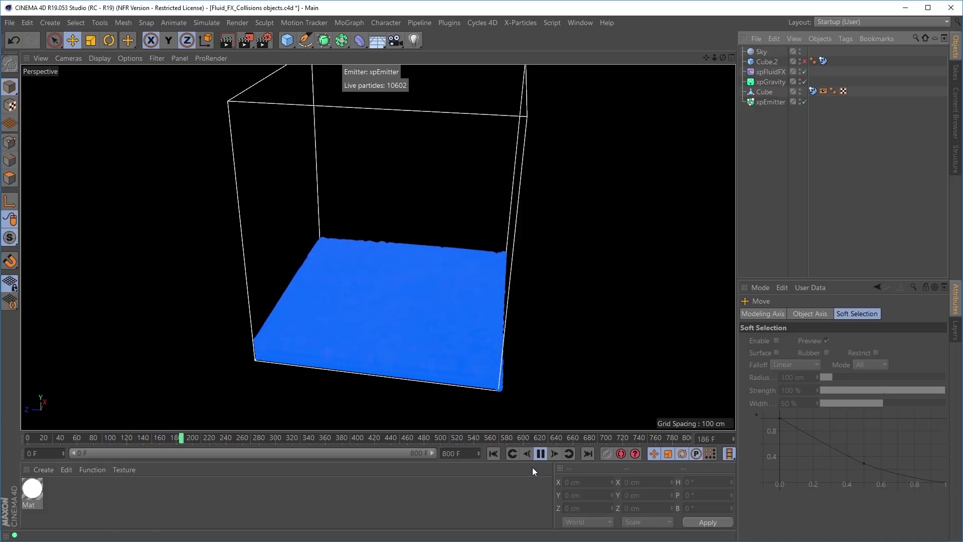
- Rewind to the start, toggle xpFluidFX off, and enable and select the Cube.2 obstacle
left_click(494, 452)
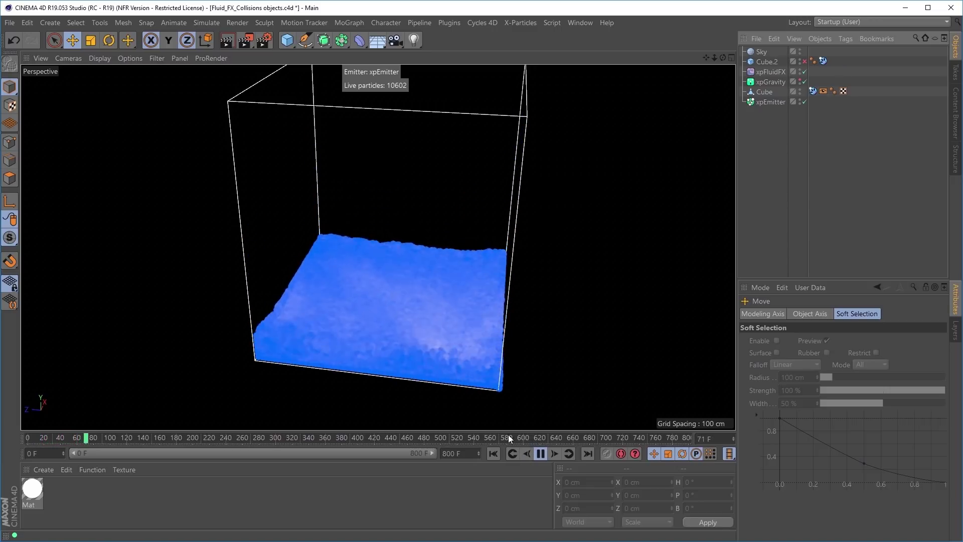
left_click(804, 72)
left_click(804, 61)
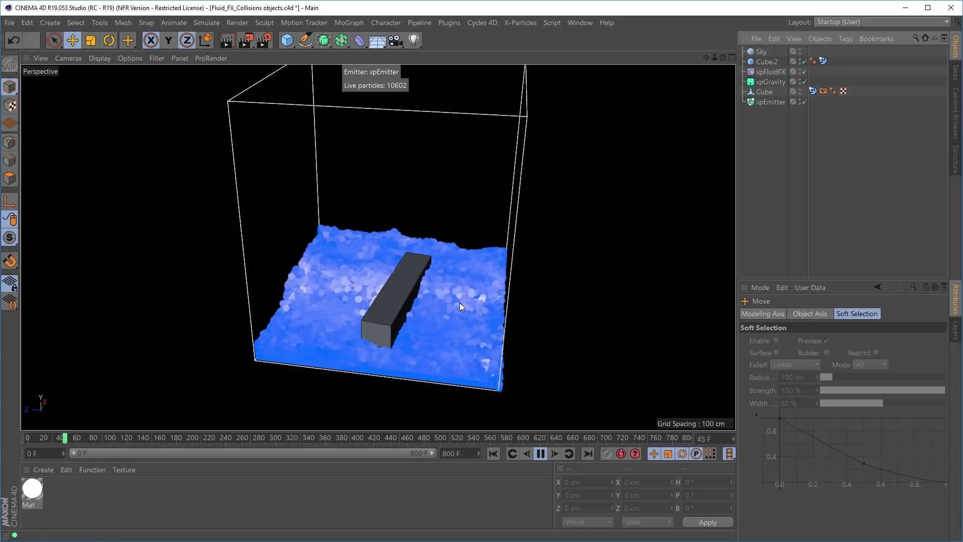
left_click(393, 314)
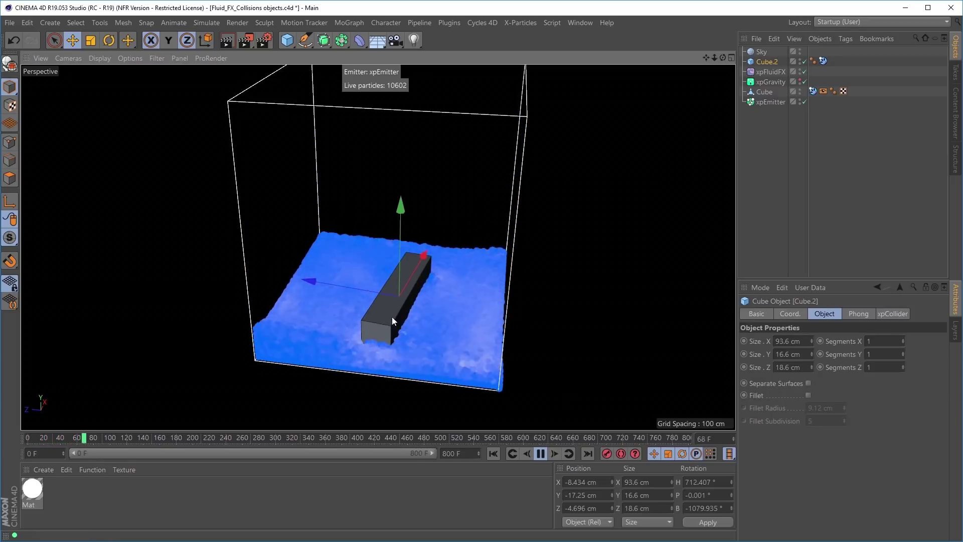
- Slide Cube.2 along Z through the water and spin its heading to 715.403°
left_click_drag(311, 281, 344, 317)
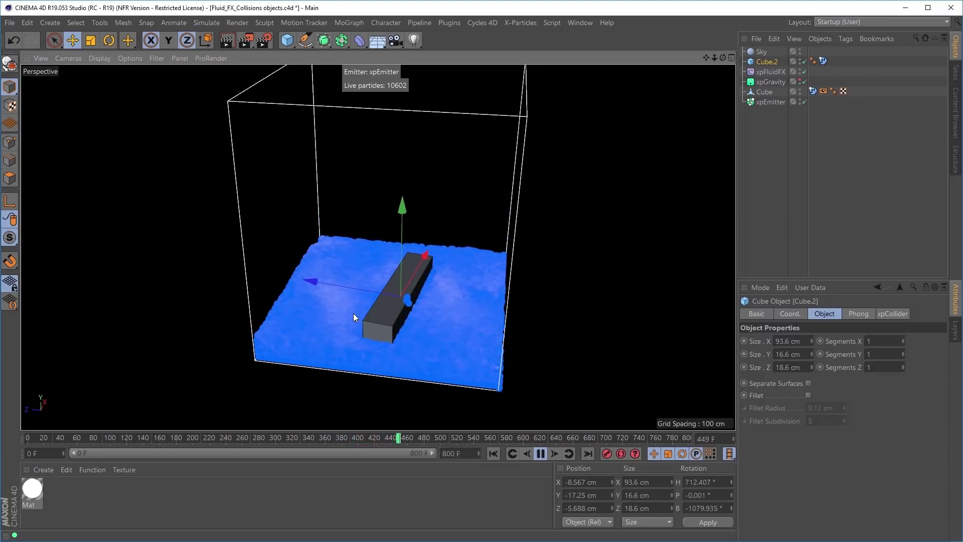
key("r")
mouse_move(390, 331)
left_mouse_down()
mouse_move(429, 324)
mouse_move(462, 291)
mouse_move(401, 332)
mouse_move(358, 321)
mouse_move(431, 320)
mouse_move(461, 305)
mouse_move(377, 329)
mouse_move(465, 299)
mouse_move(378, 334)
mouse_move(442, 320)
mouse_move(381, 326)
mouse_move(391, 335)
mouse_move(391, 321)
left_mouse_up()
- Slide Cube.2 along X, then move Cube.1 and Cube.2 together along X
key("e")
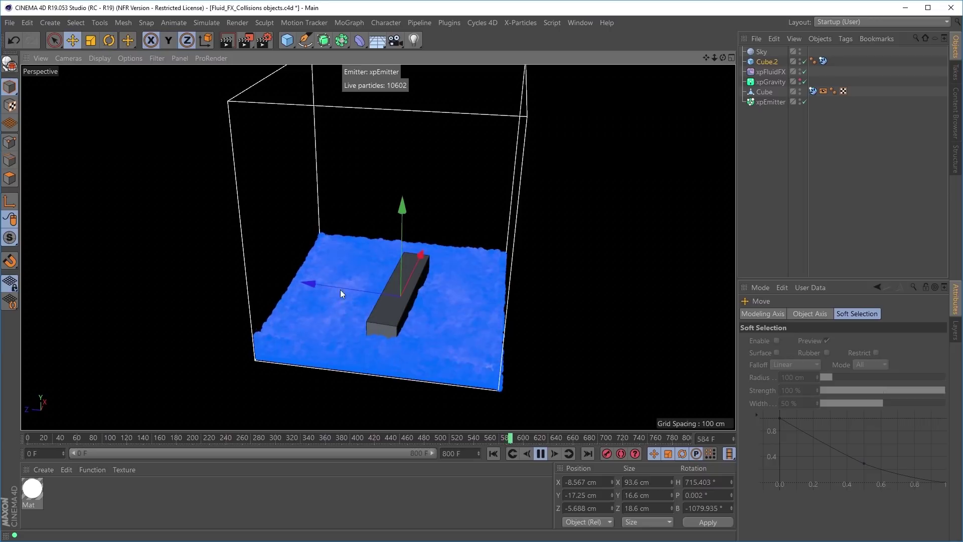
left_click_drag(309, 284, 267, 282)
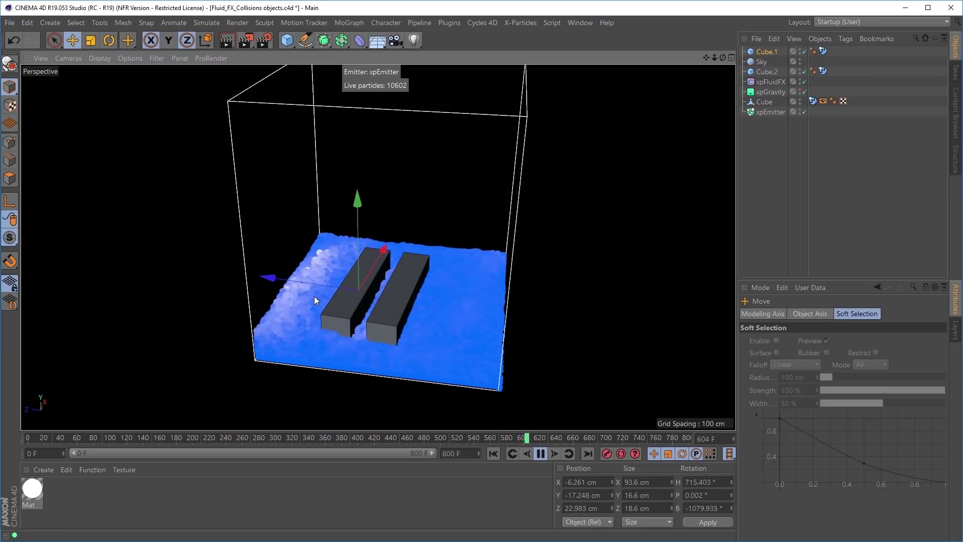
left_click(395, 315, "shift")
left_click_drag(288, 281, 404, 336)
key("r")
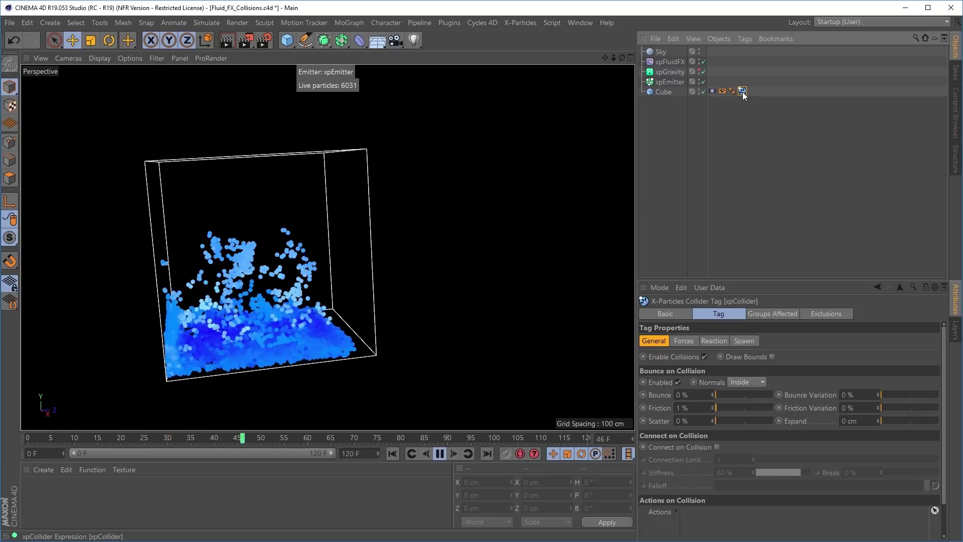
- Turn on Draw Bounds in the xpCollider tag to outline the colliding fluid
left_click(772, 356)
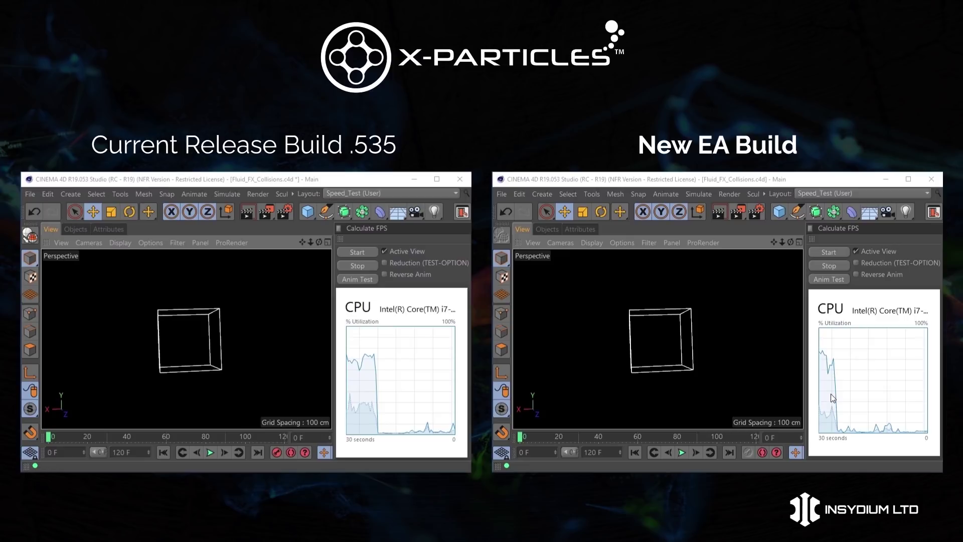
- Start the Calculate FPS animation test for the collisions scene in both builds
left_click(357, 279)
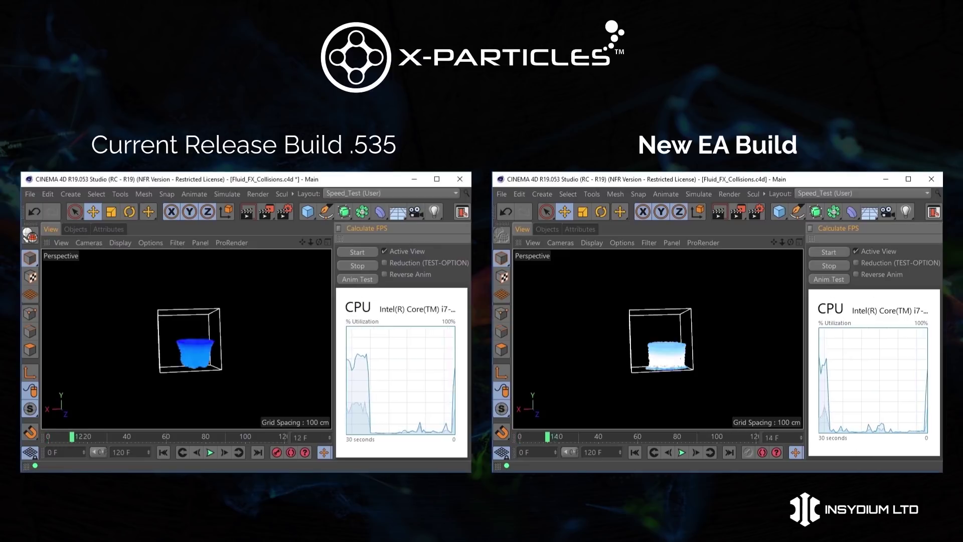